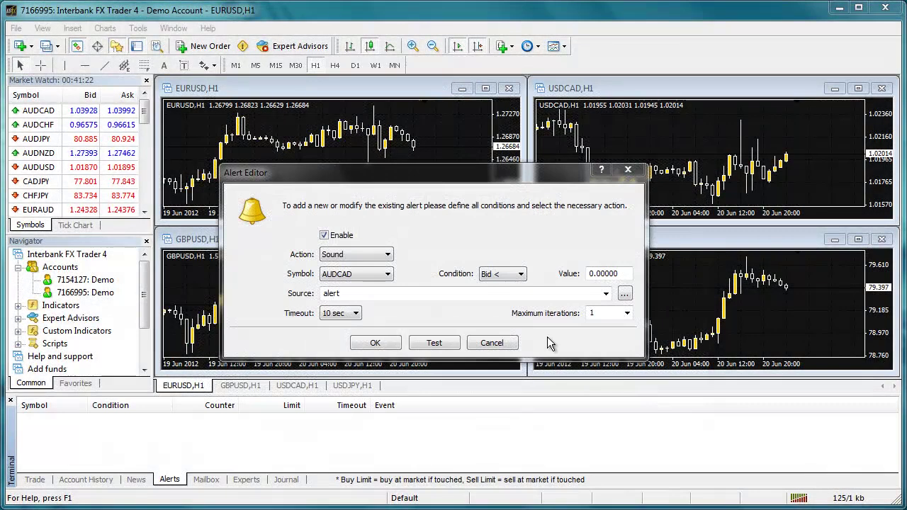
Change the draft alert's action to Mail and its condition to Time =
click(388, 255)
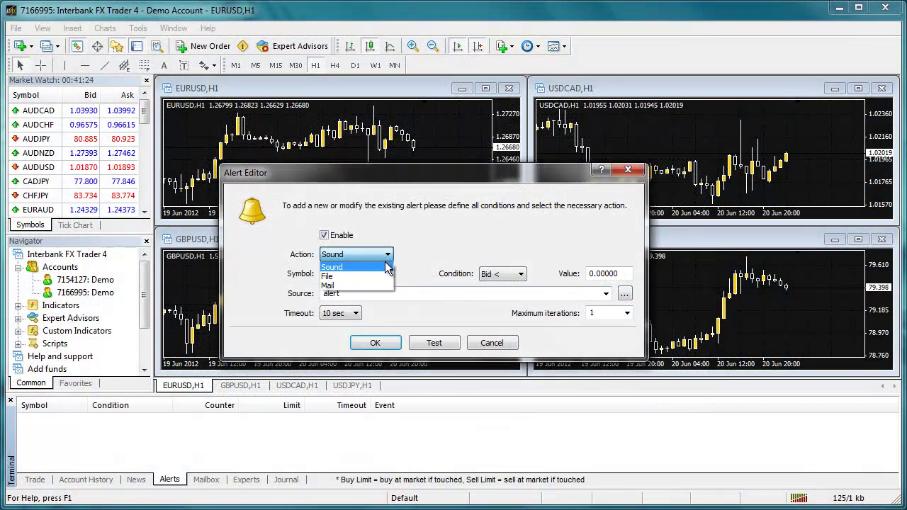
click(383, 286)
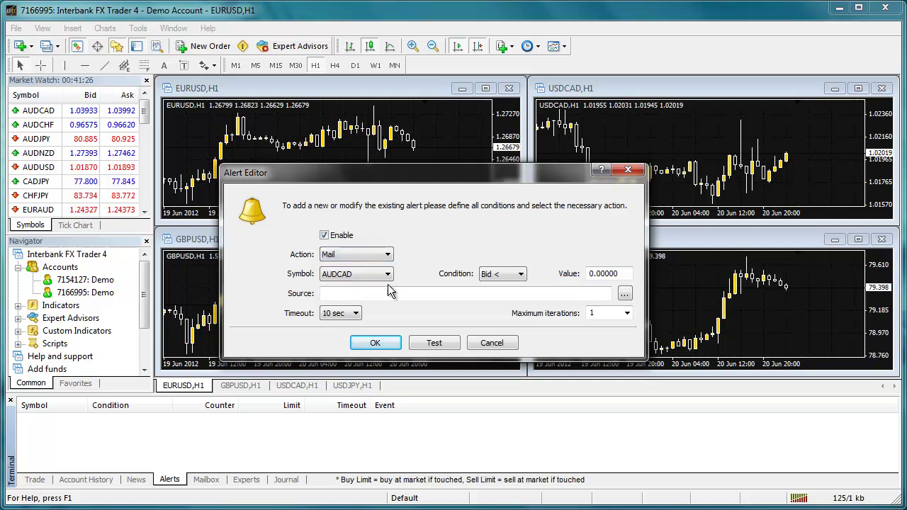
click(522, 275)
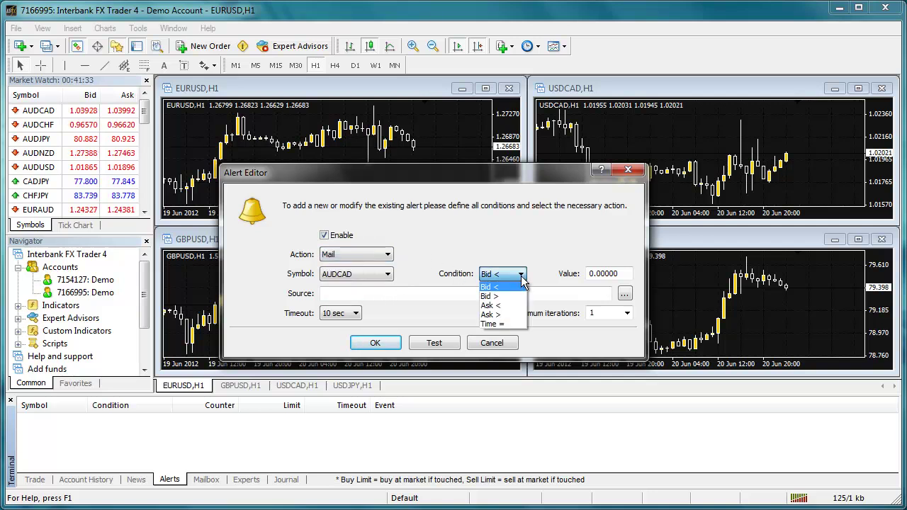
click(516, 325)
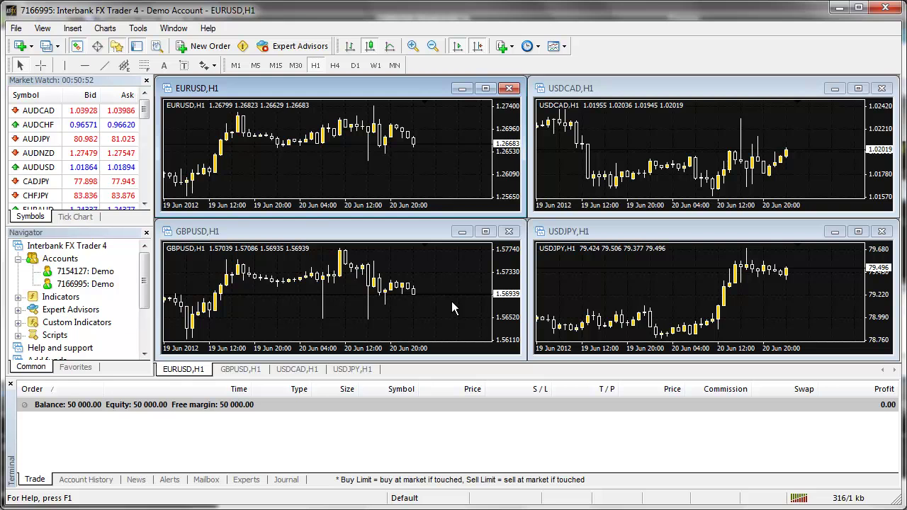
Create a new alert from the Terminal's Alerts list
click(182, 482)
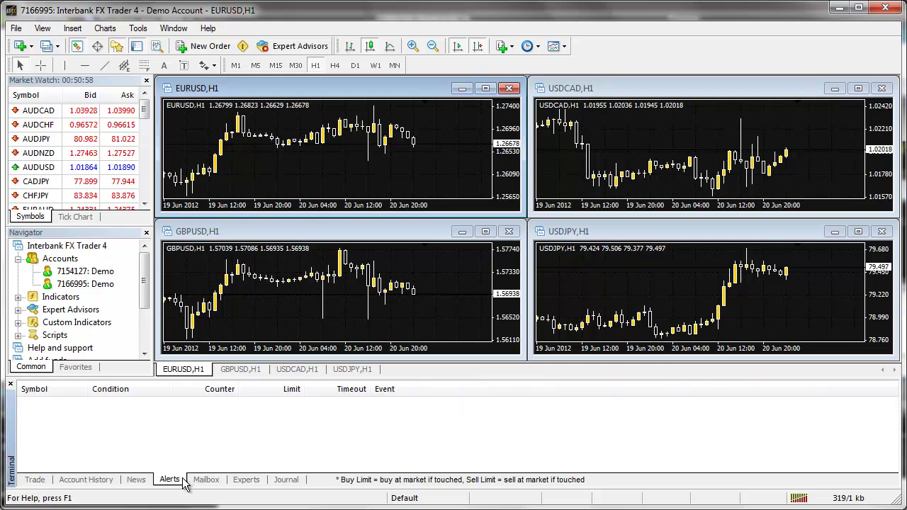
right_click(197, 398)
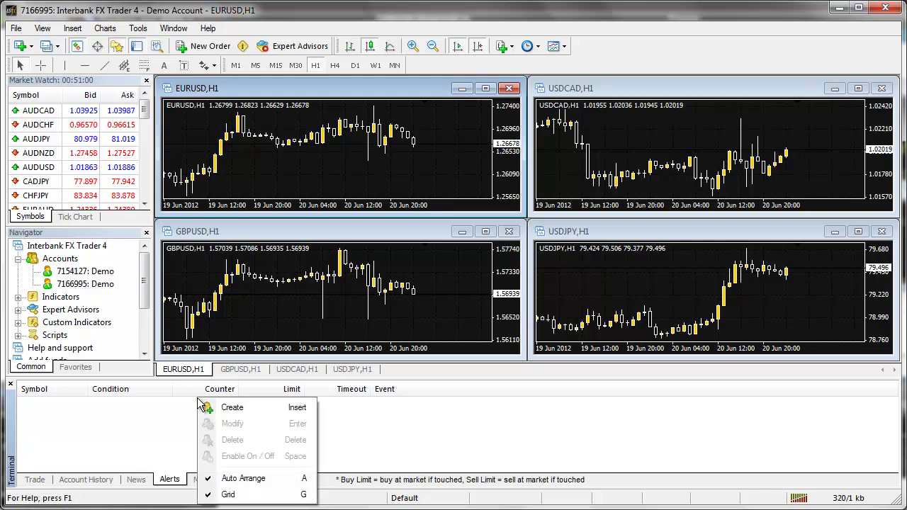
click(255, 407)
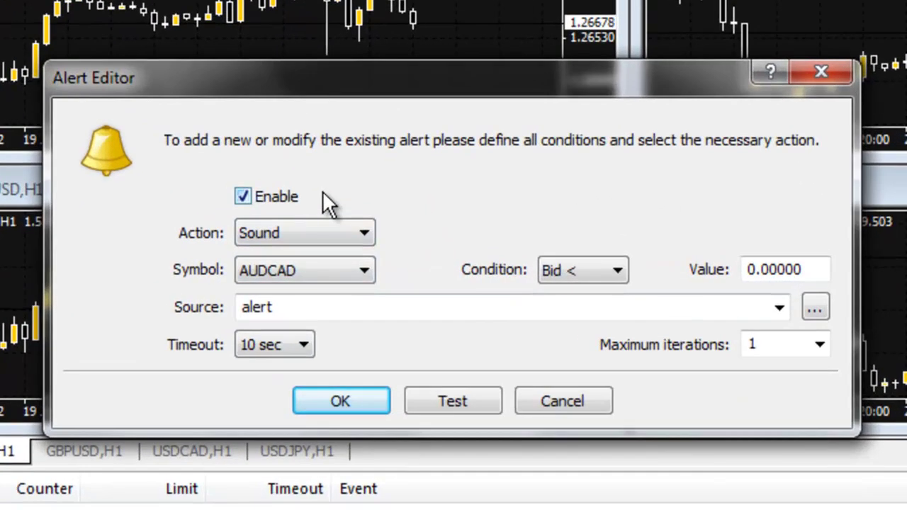
Set the alert action to Mail, keeping symbol AUDCAD and condition Bid <
click(364, 232)
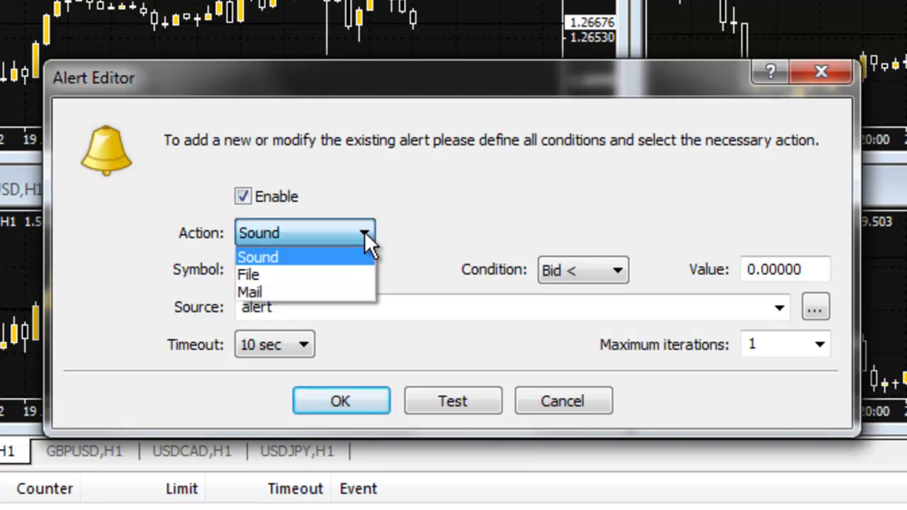
click(354, 292)
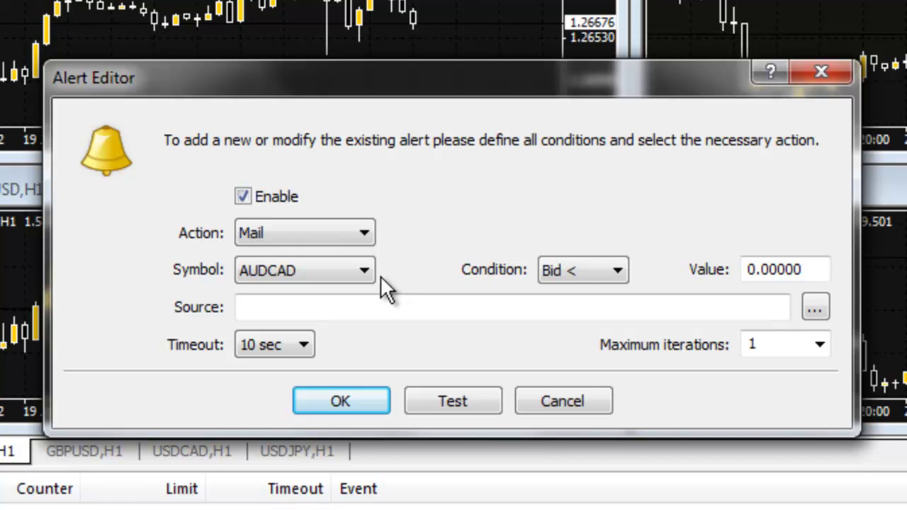
click(365, 273)
click(364, 273)
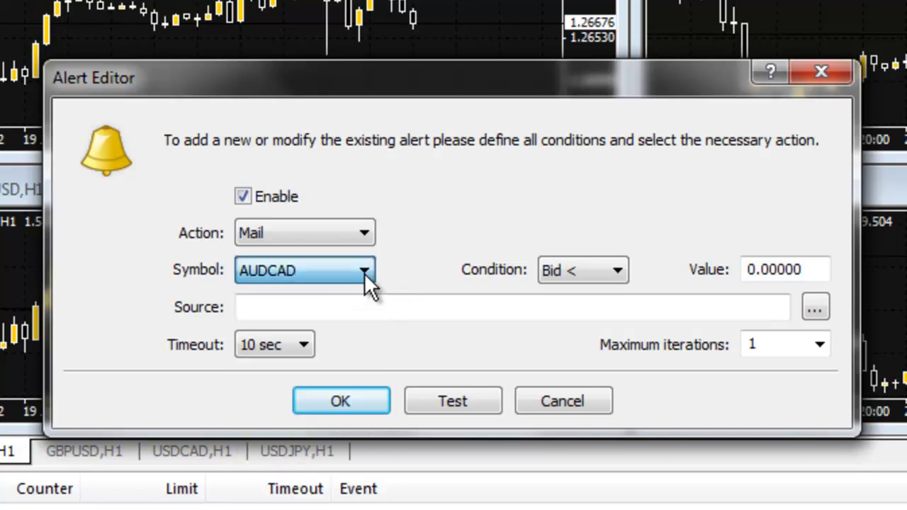
click(618, 268)
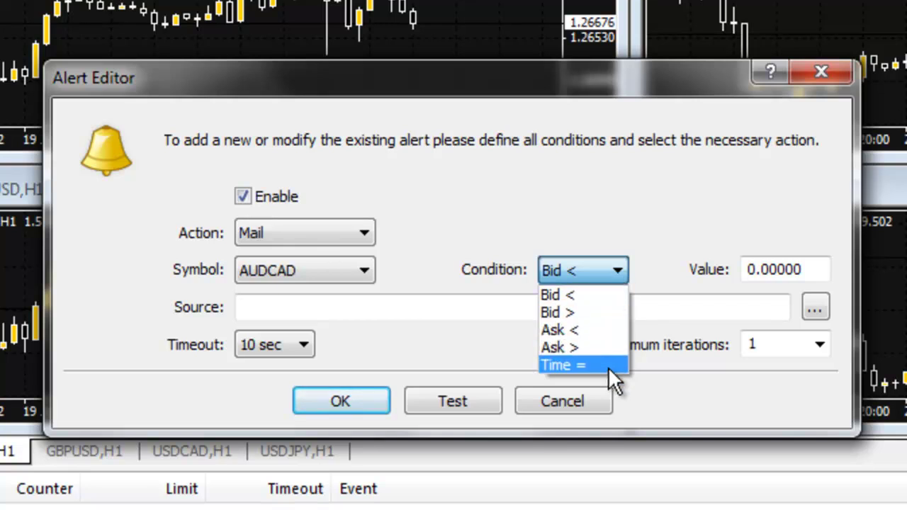
click(609, 294)
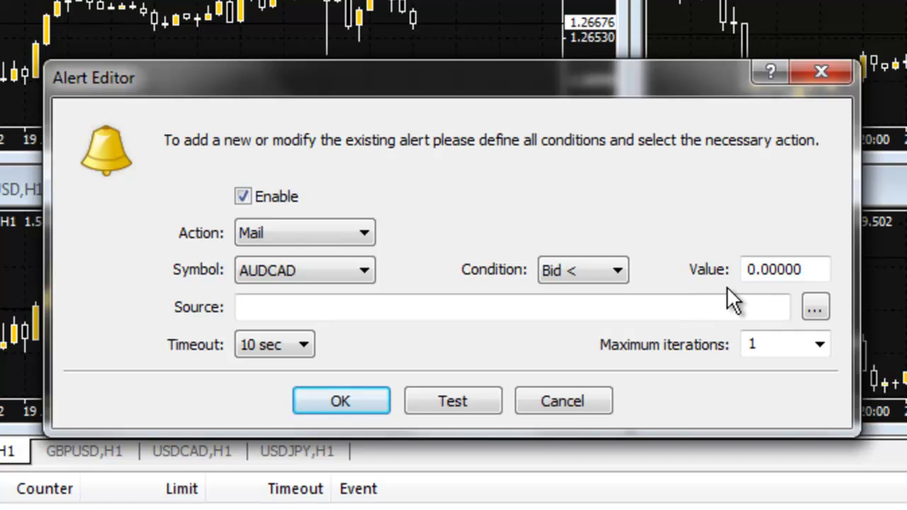
Enter trigger value 1.00, keeping maximum iterations at 1 and timeout at 10 sec
drag(799, 267, 723, 246)
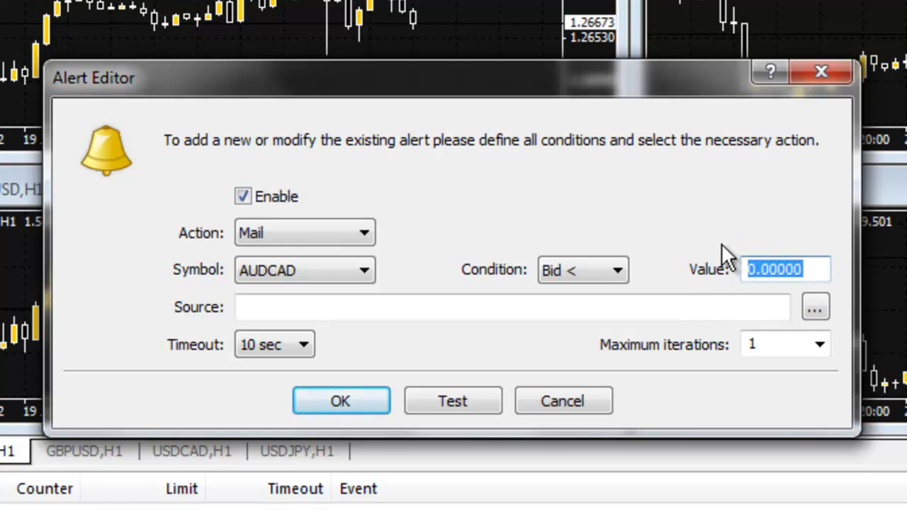
text(1.00)
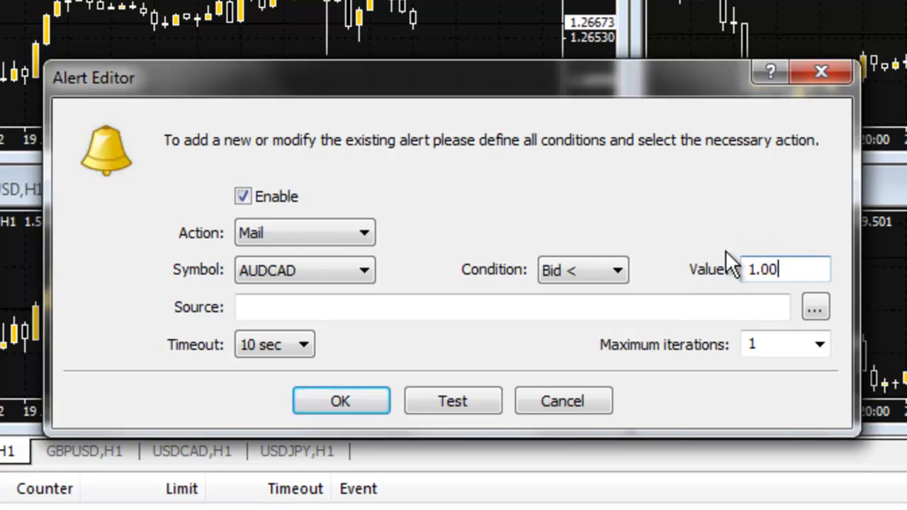
click(768, 307)
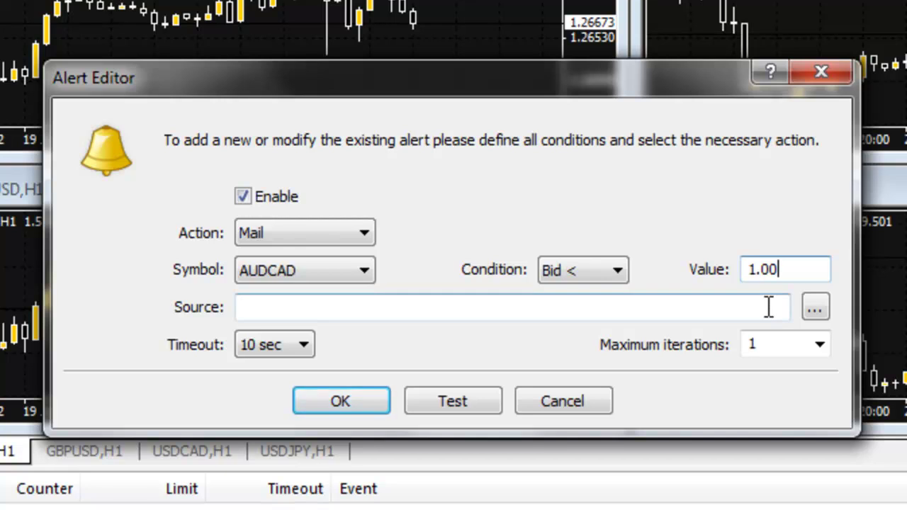
click(818, 345)
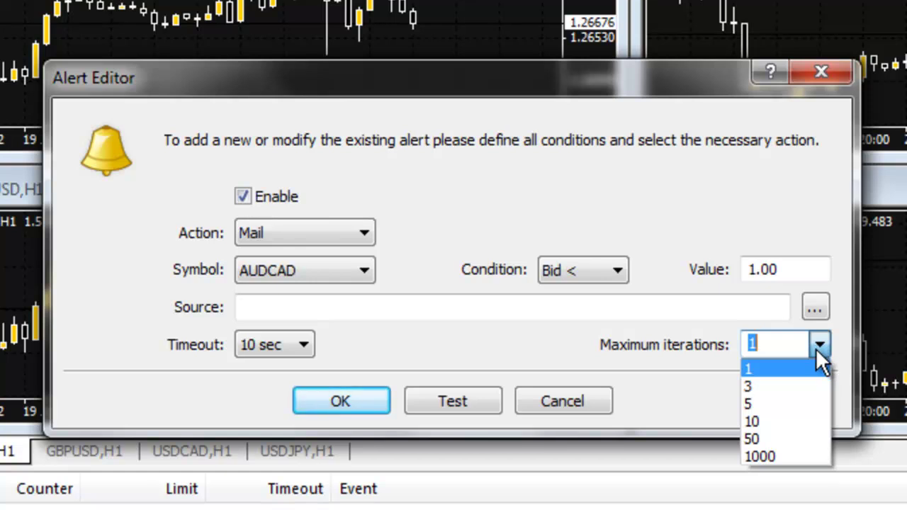
click(815, 348)
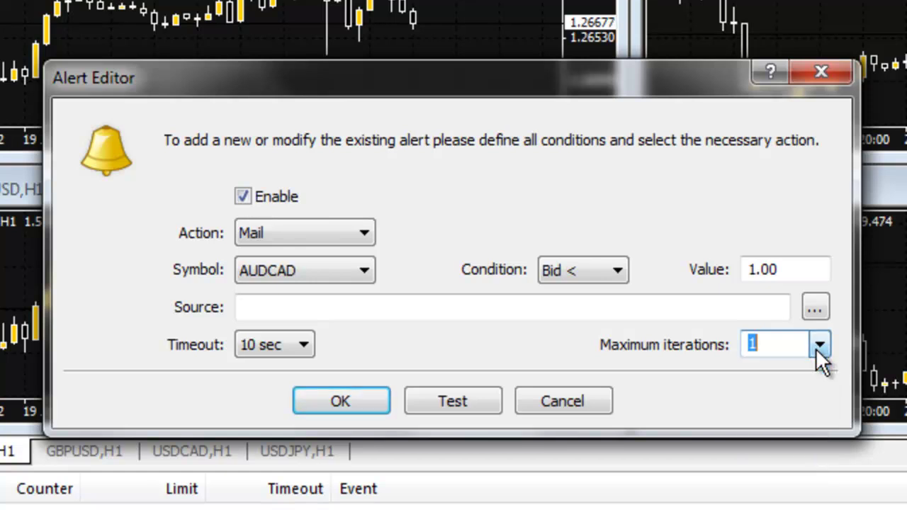
click(302, 343)
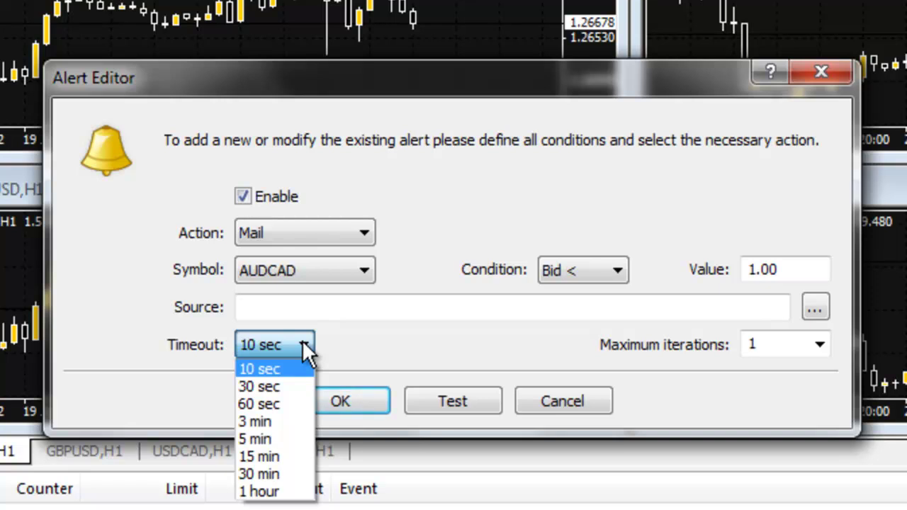
click(302, 340)
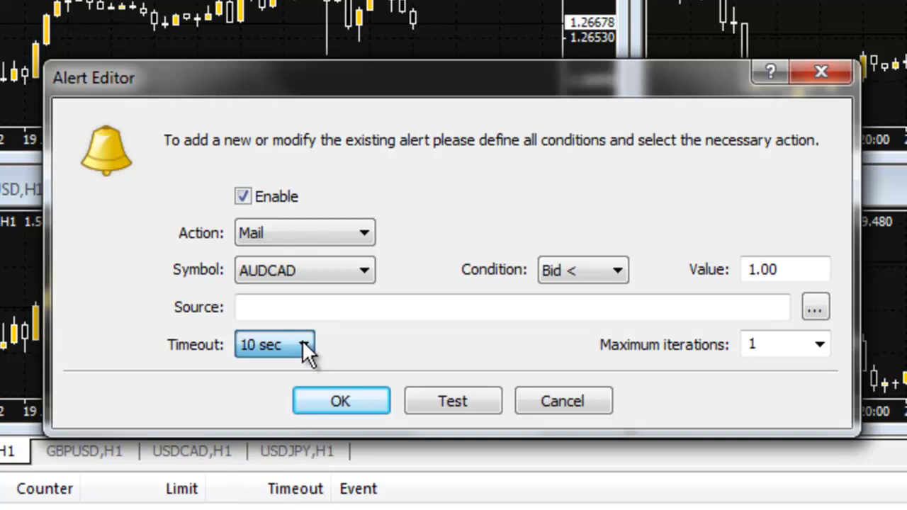
Set the AUDCAD alert's condition to Ask > and its action to Sound
click(618, 275)
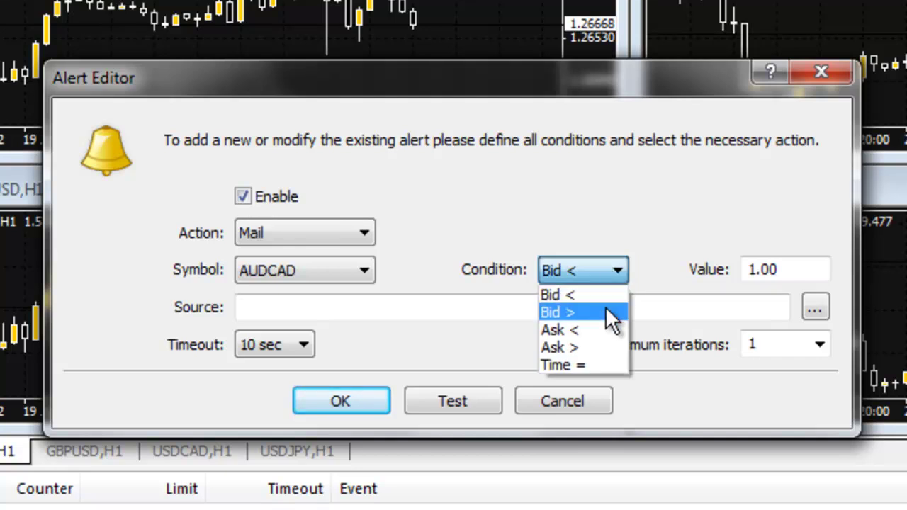
click(606, 307)
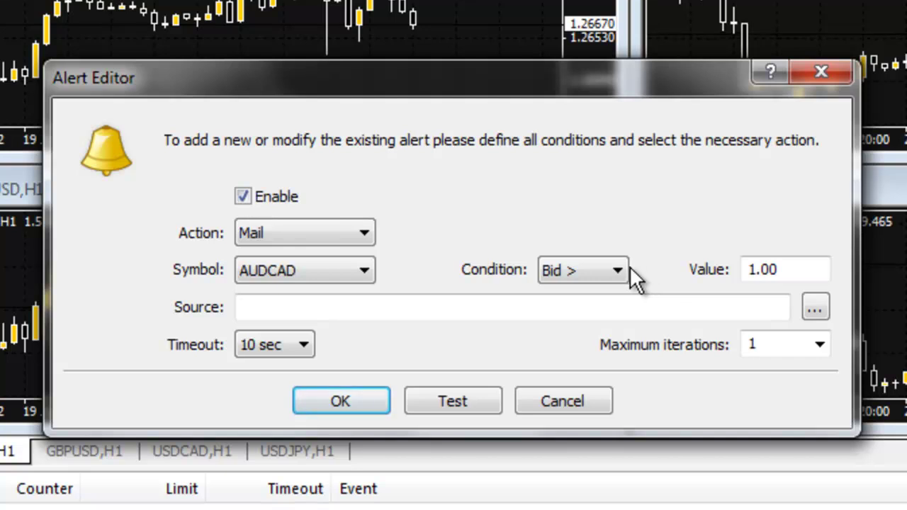
click(619, 270)
click(608, 294)
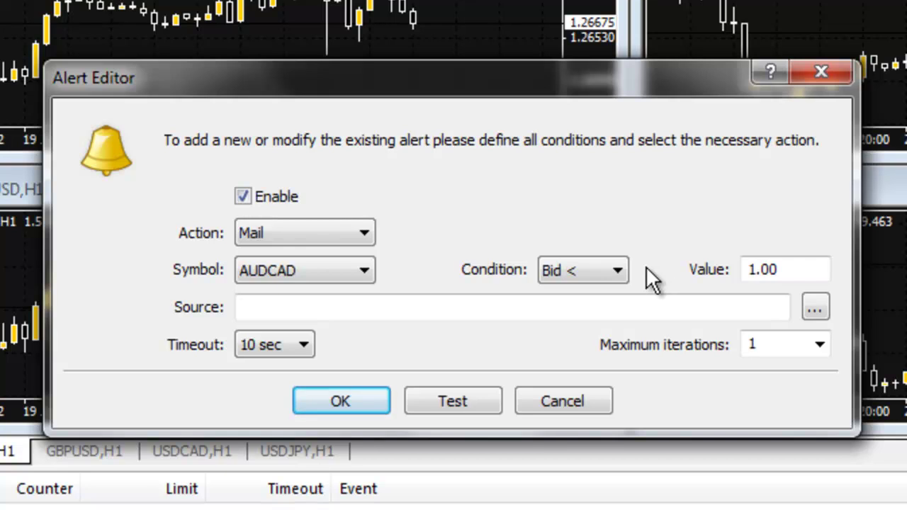
click(614, 269)
click(610, 329)
click(617, 267)
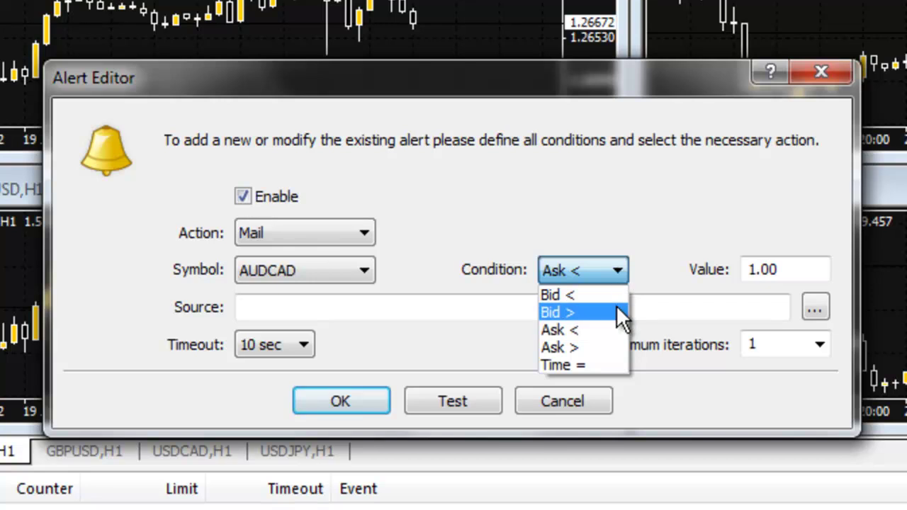
click(613, 347)
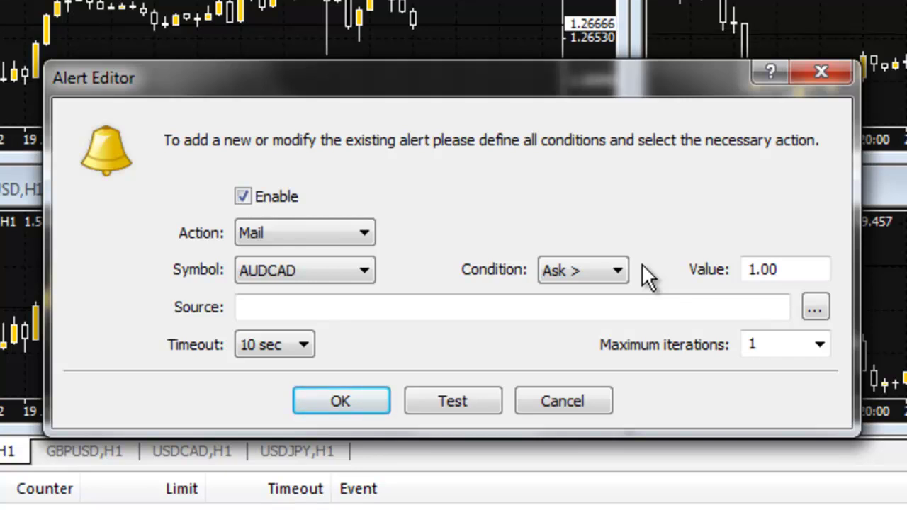
click(364, 229)
click(354, 258)
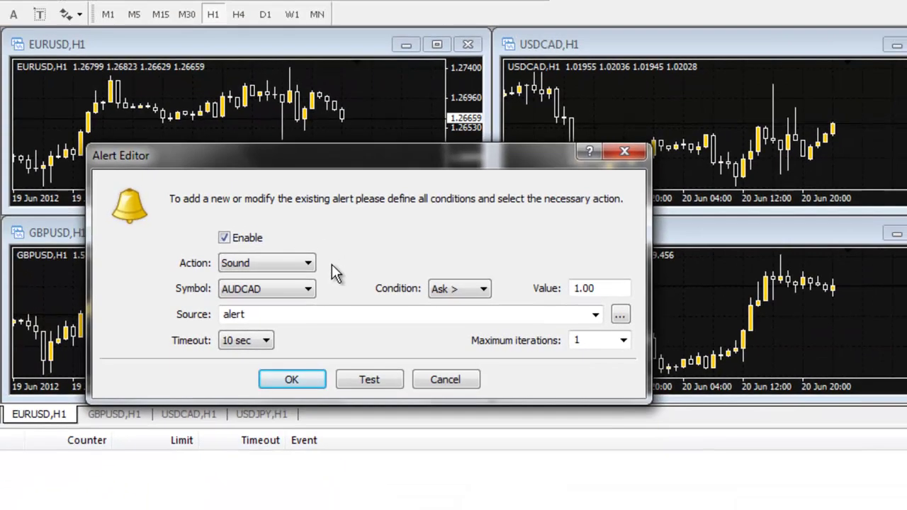
Choose timeout.wav from the sounds folder as the alert sound and test it
click(621, 316)
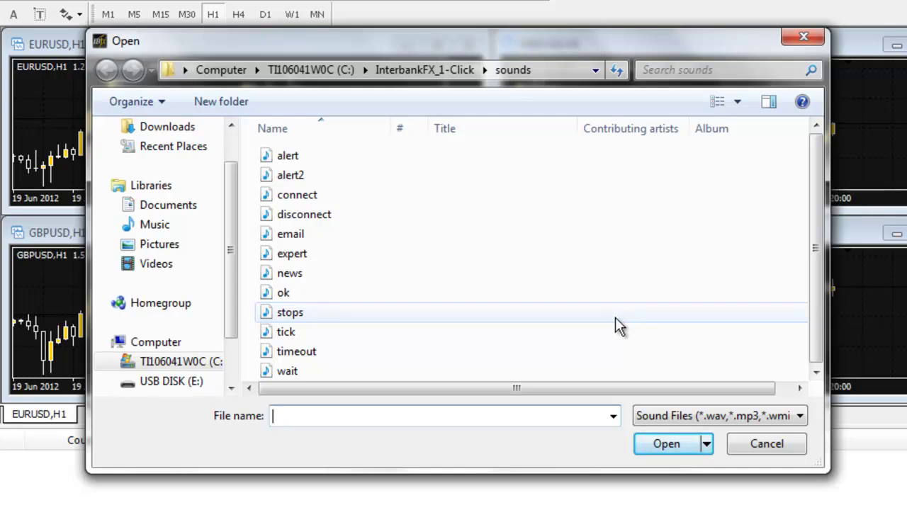
click(309, 354)
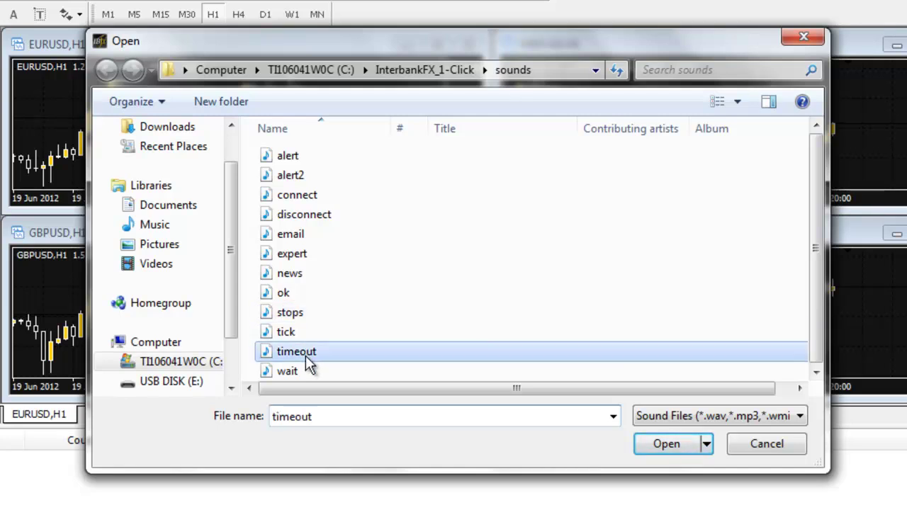
click(666, 448)
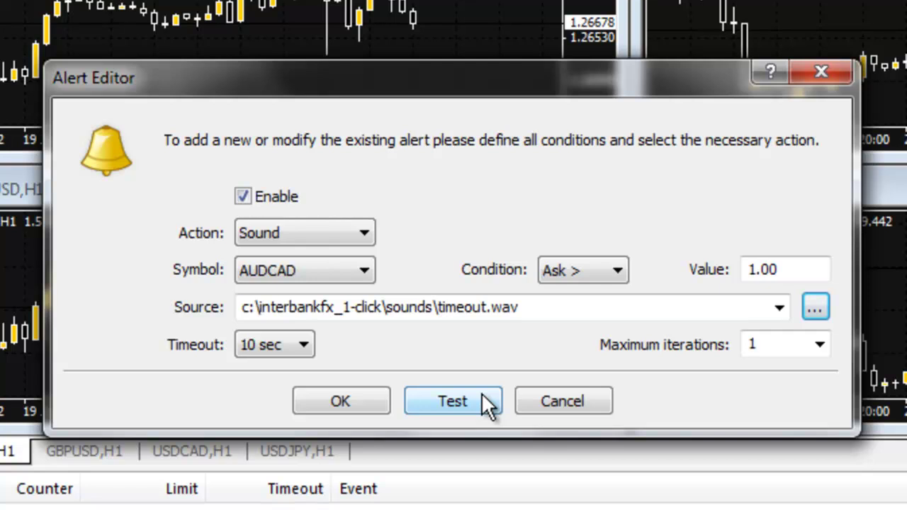
click(481, 393)
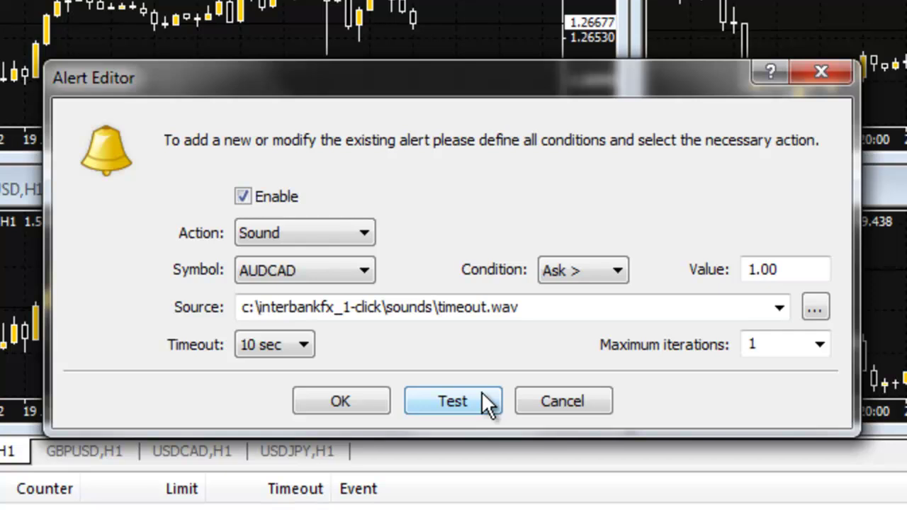
Switch the alert action to Mail with the subject 'Subect'
click(366, 231)
click(354, 292)
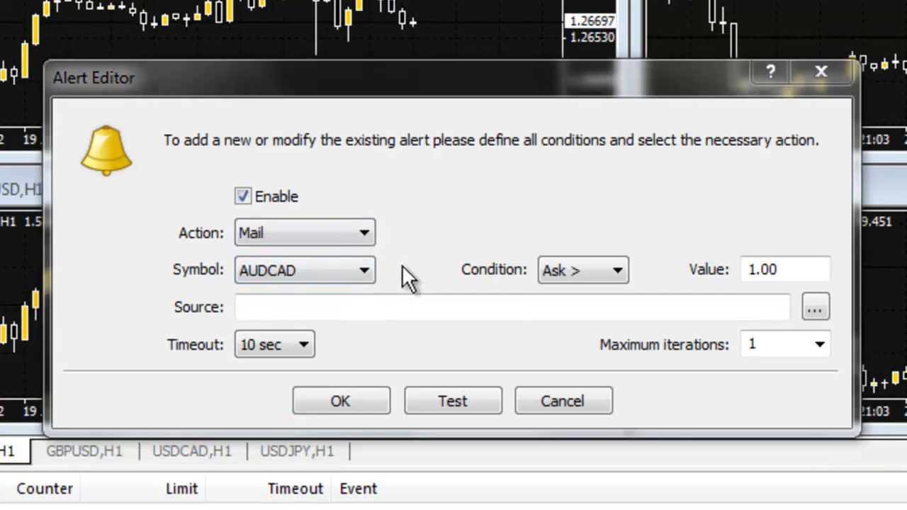
click(418, 307)
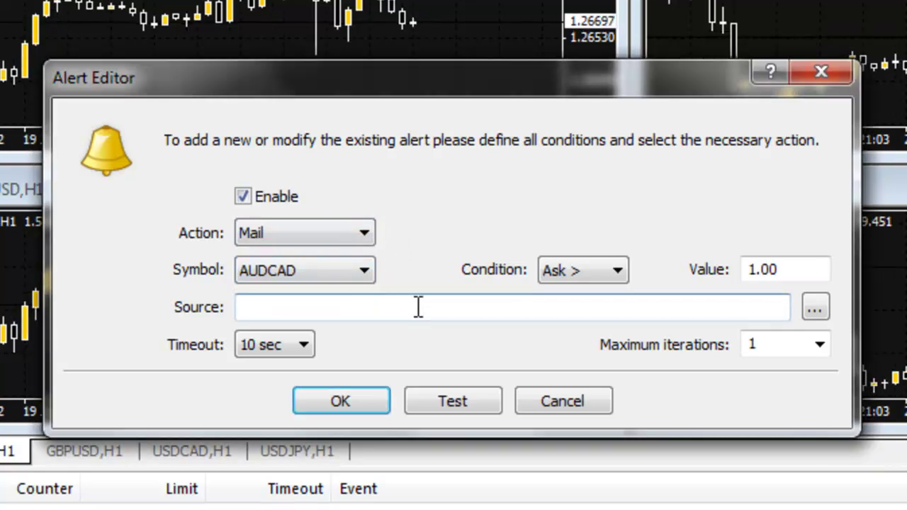
text(Su)
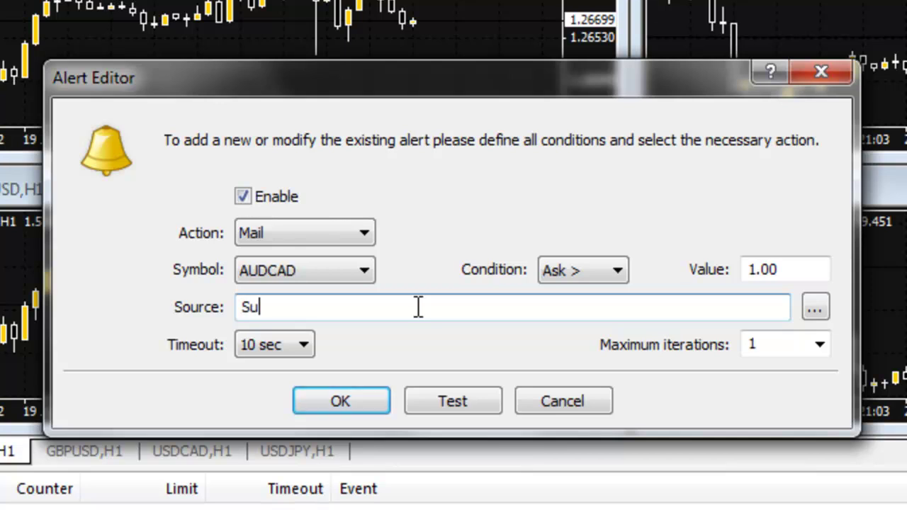
text(bect)
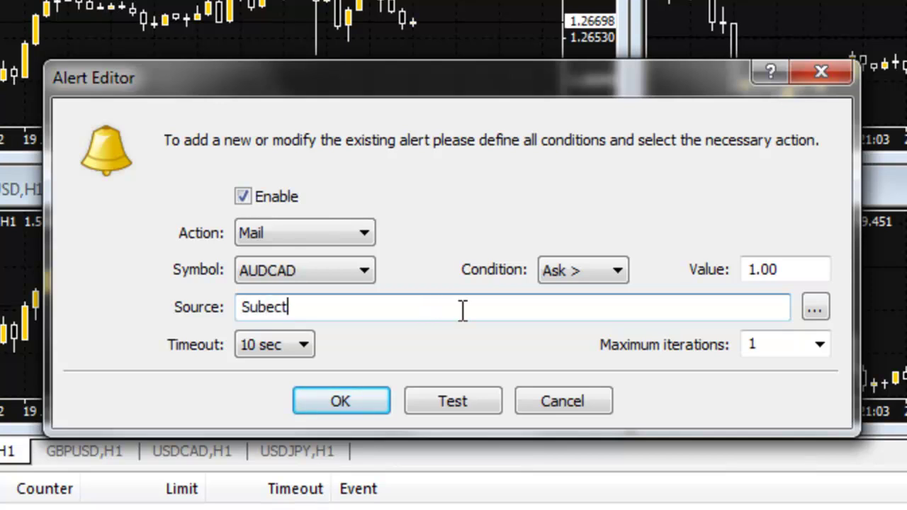
Write the e-mail body 'Test' and save it into the alert
click(815, 307)
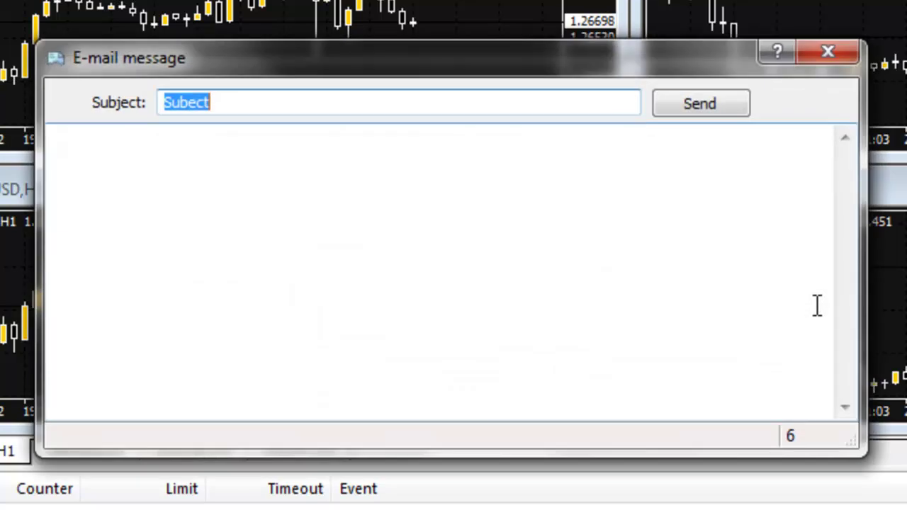
click(285, 183)
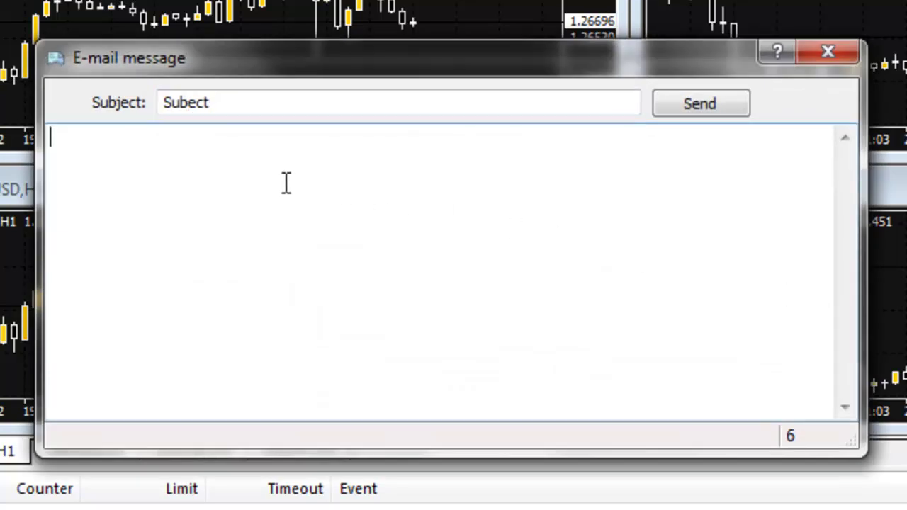
text(Test)
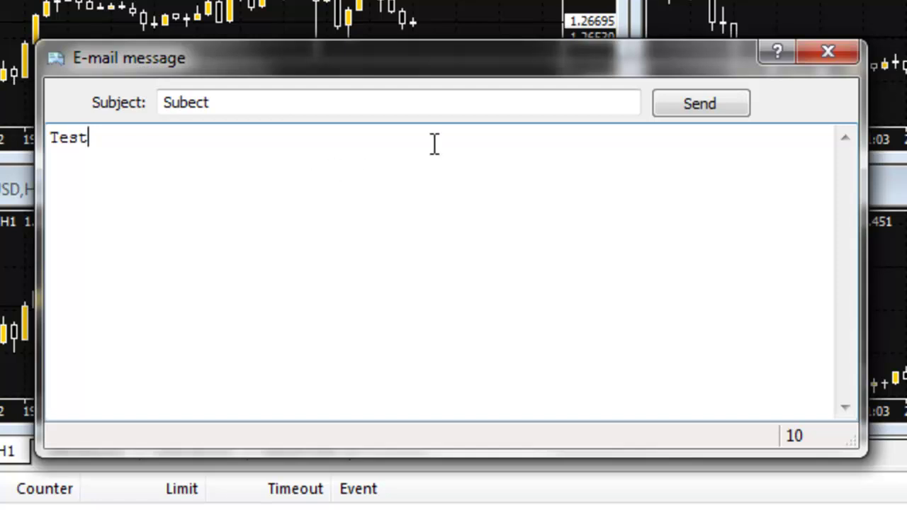
click(734, 105)
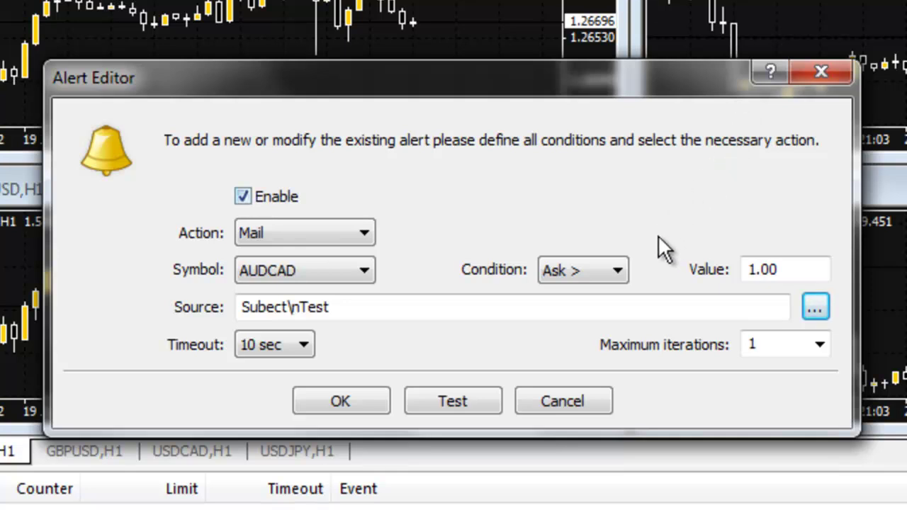
Replace the trigger value's trailing digits with 50 and save the alert to the Alerts list
drag(782, 269, 767, 270)
text(50)
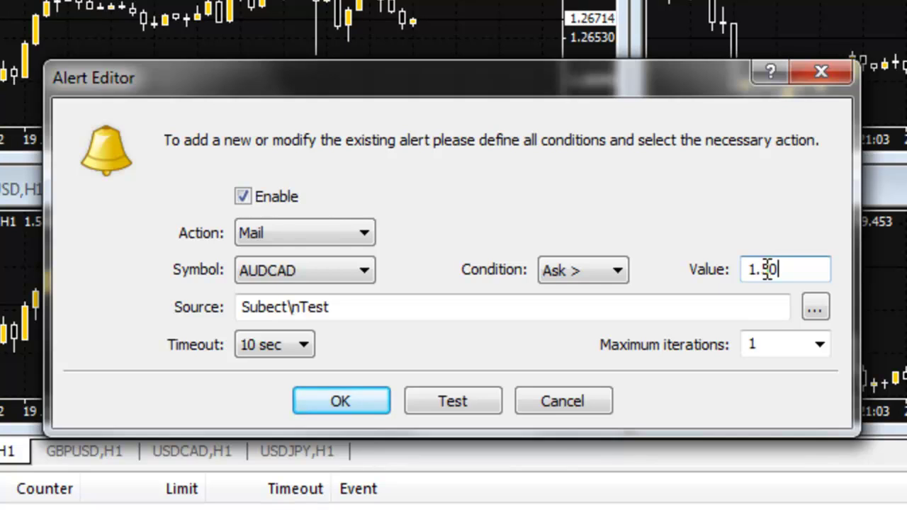
click(372, 404)
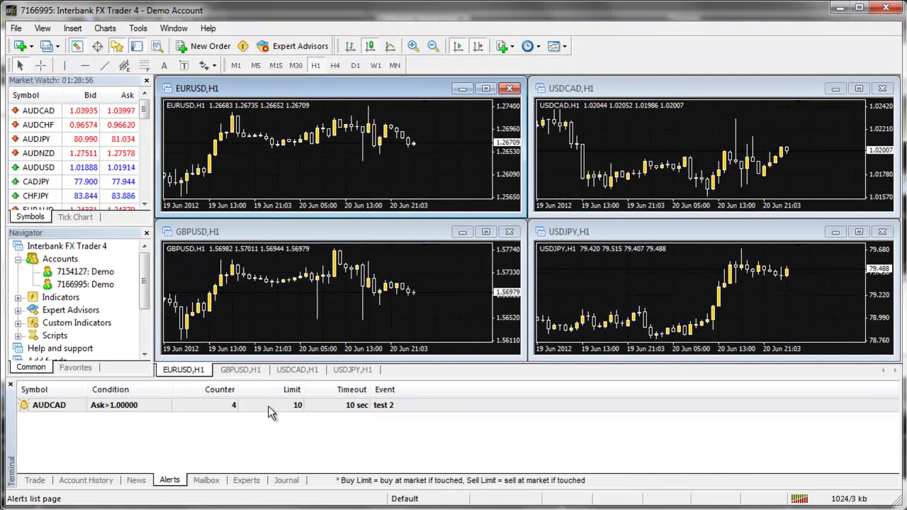
Search the Userguide for 'Alert' and display the Terminal – Alerts topic
click(208, 29)
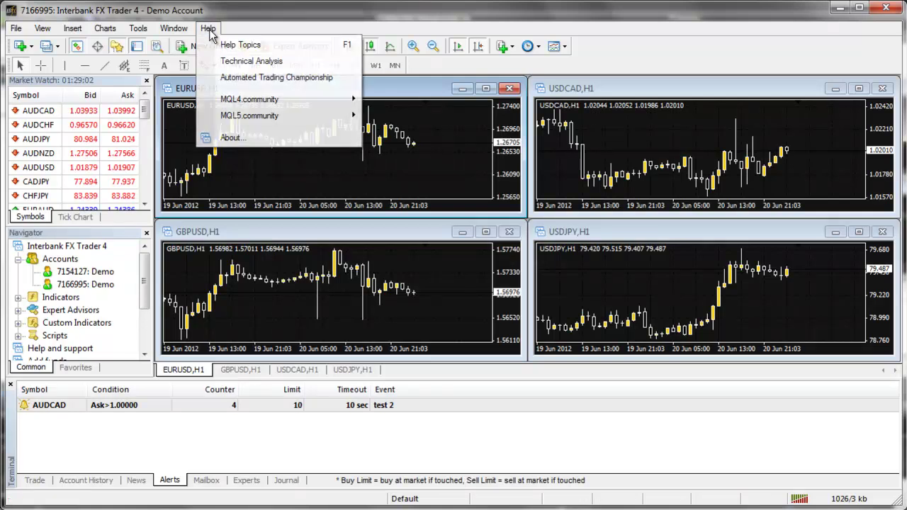
click(282, 47)
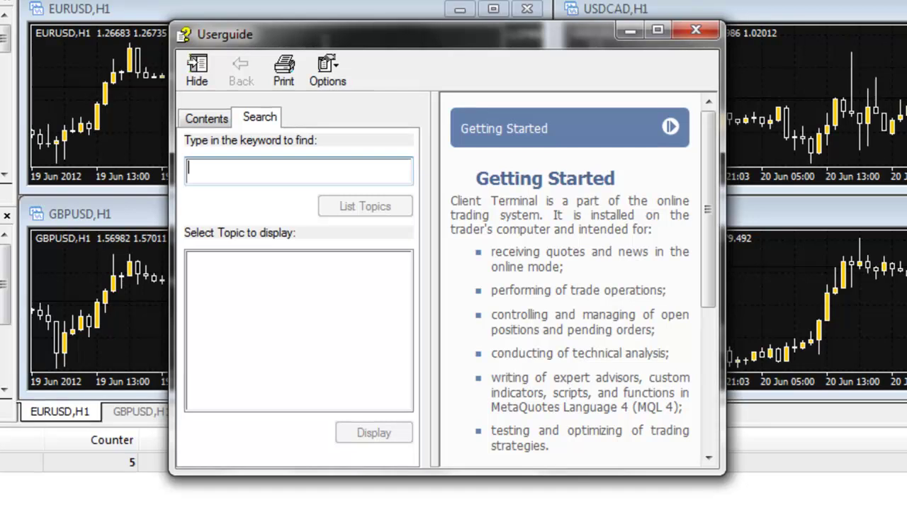
click(260, 128)
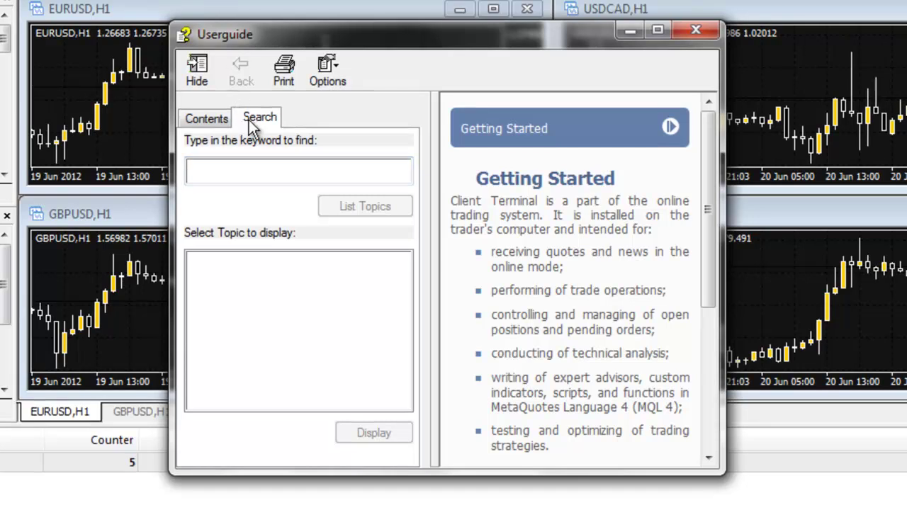
click(242, 170)
text(Alert)
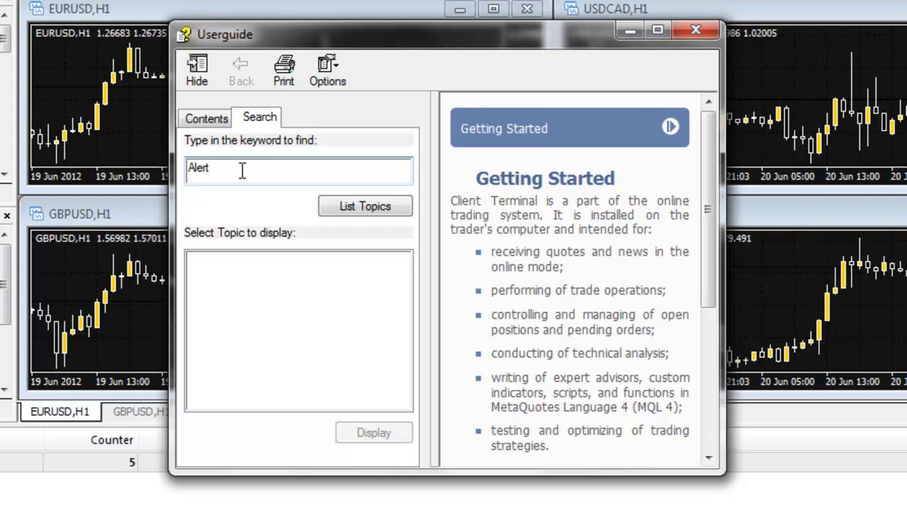
click(327, 202)
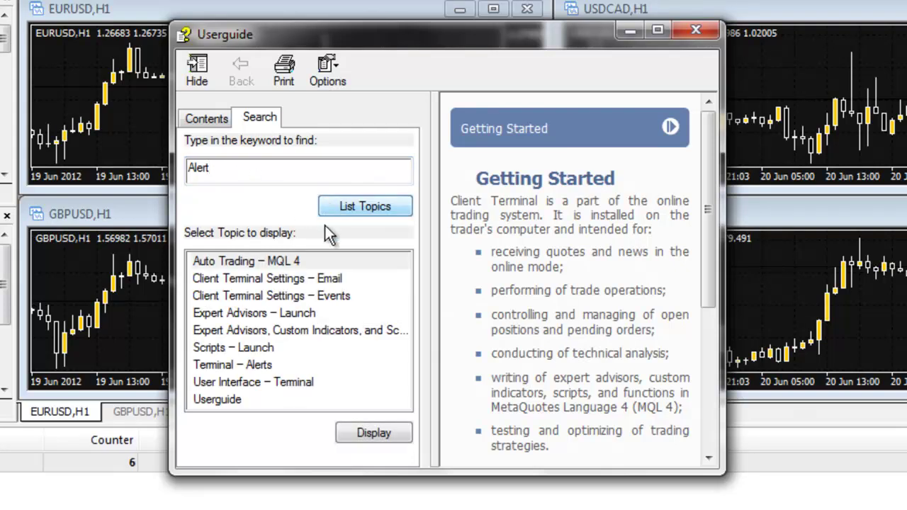
double_click(271, 370)
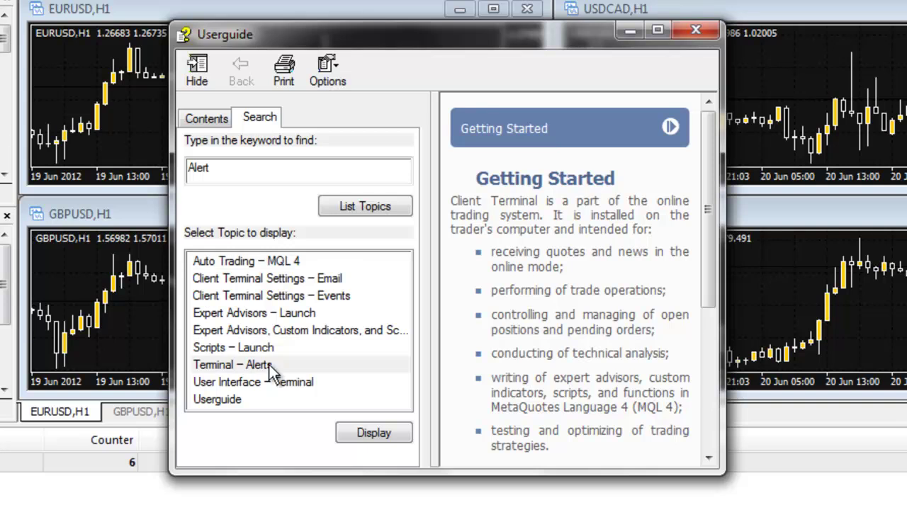